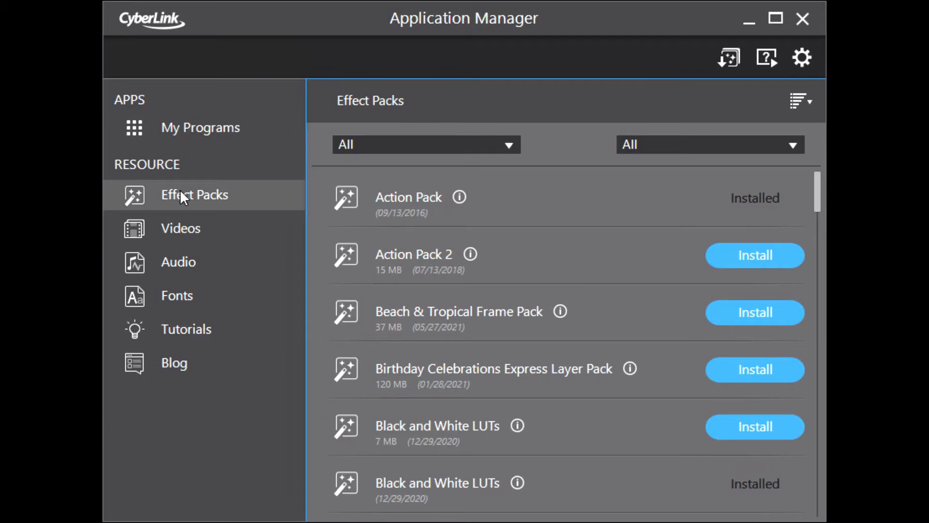
- Filter the effect packs to those for PowerDirector that are not installed
left_click(405, 140)
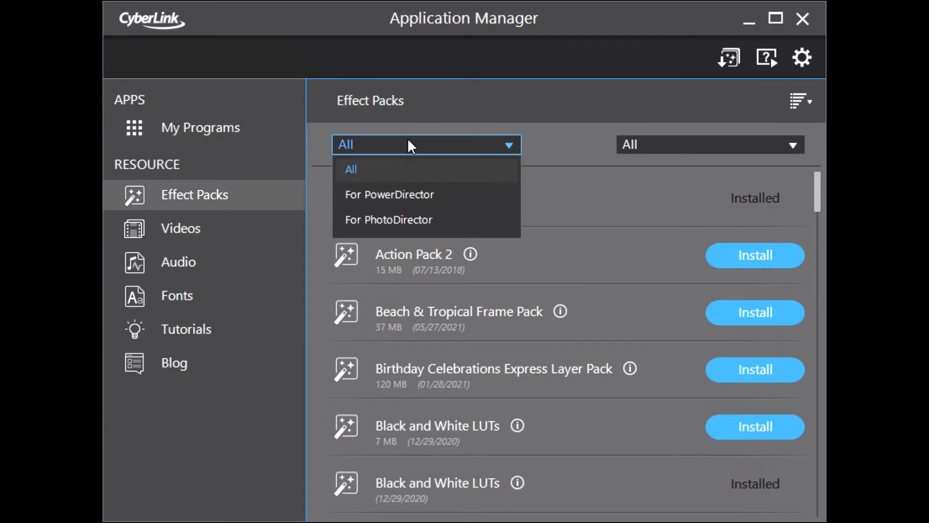
left_click(391, 193)
left_click(652, 148)
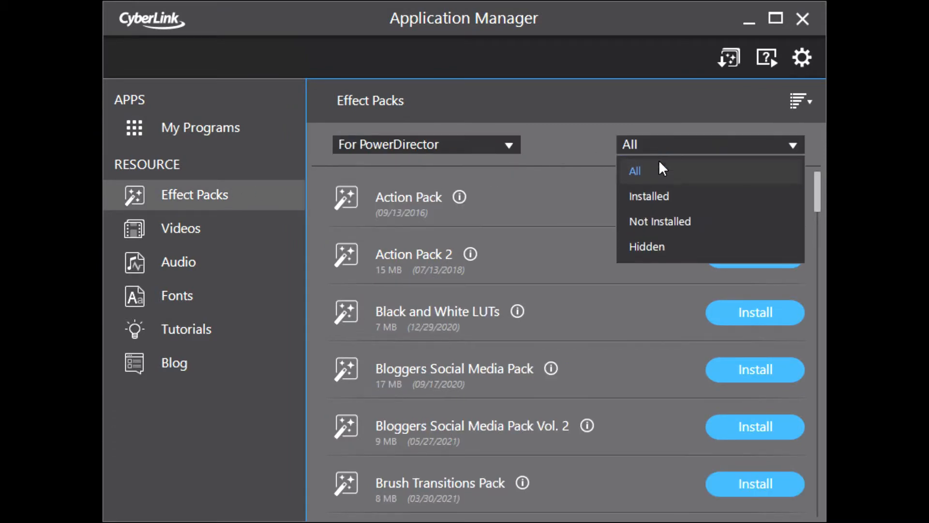
left_click(658, 221)
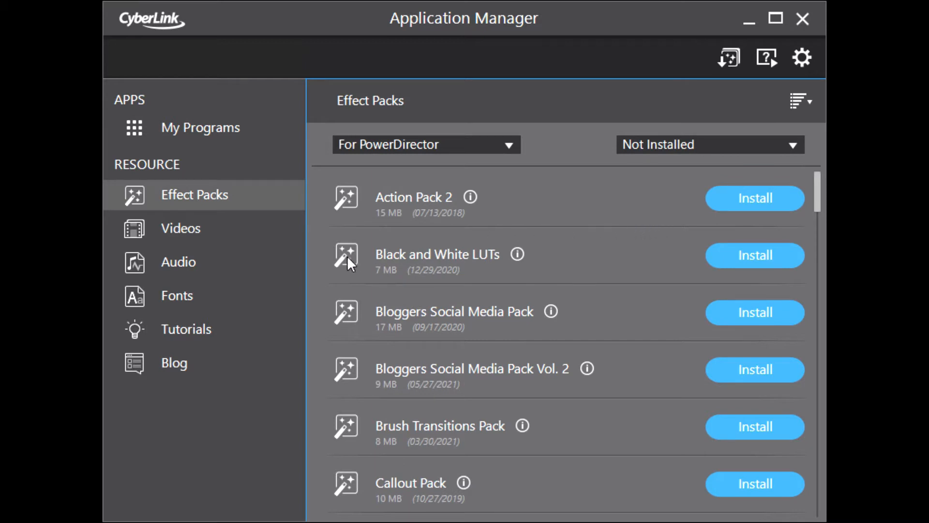
- Install the Black and White LUTs pack, accepting its license agreement, and look through the other available packs
left_click(757, 252)
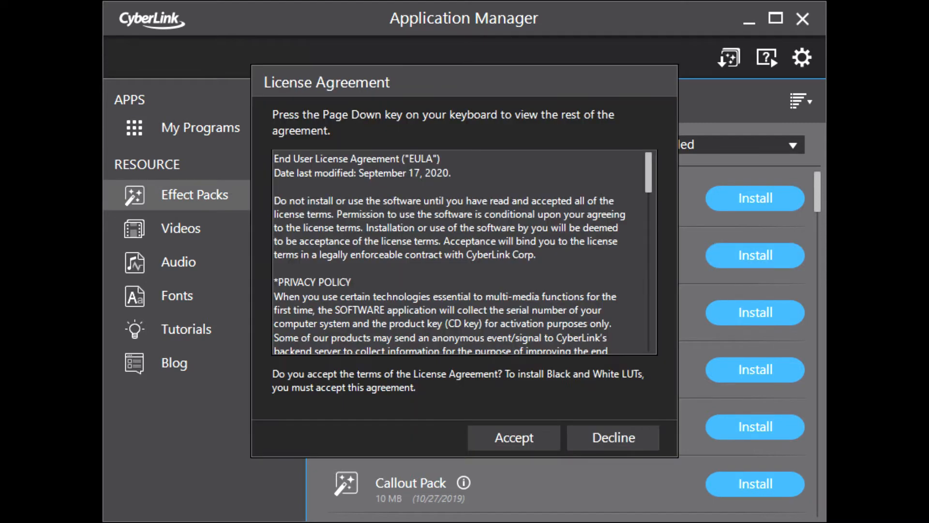
key("Return")
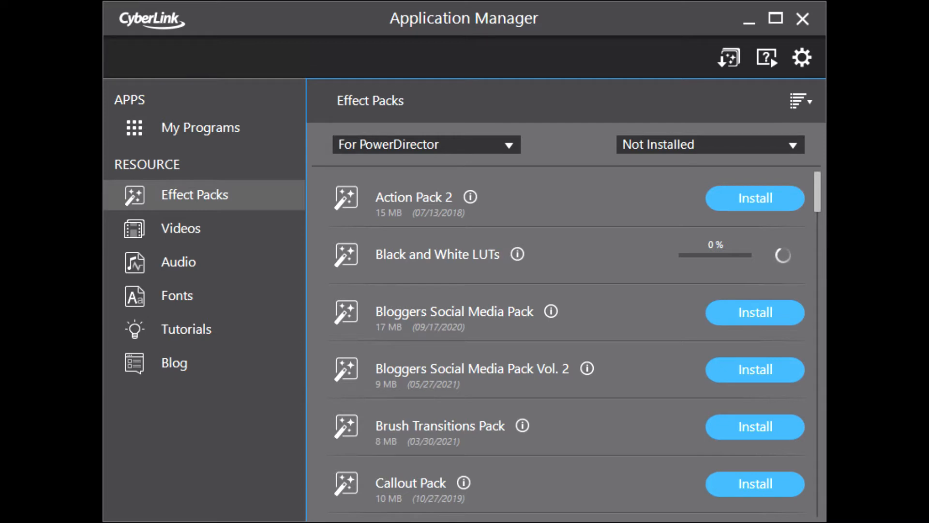
scroll(575, 343, "down", 6)
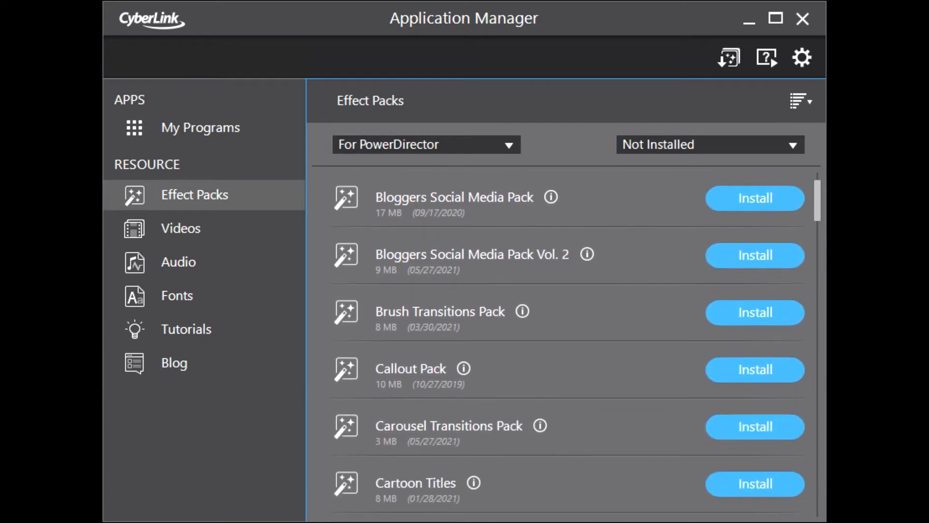
scroll(570, 345, "down", 9)
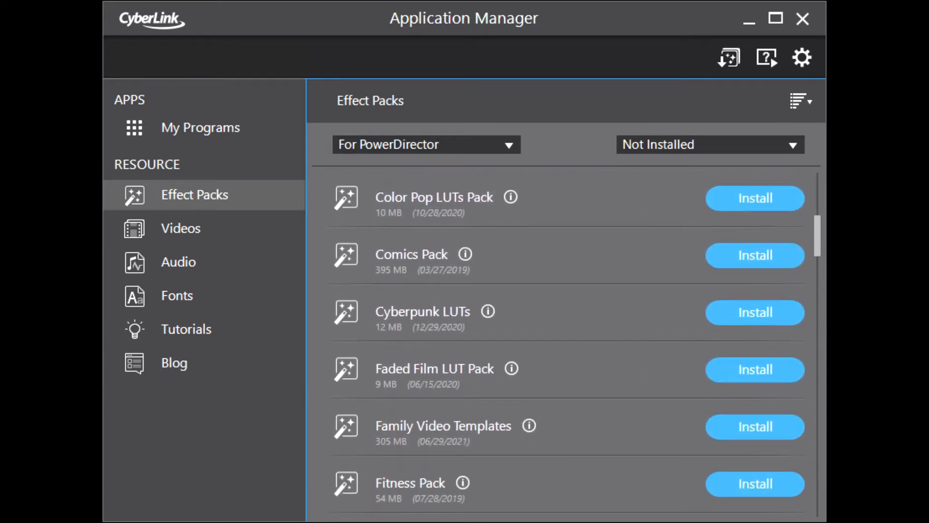
scroll(569, 342, "down", 8)
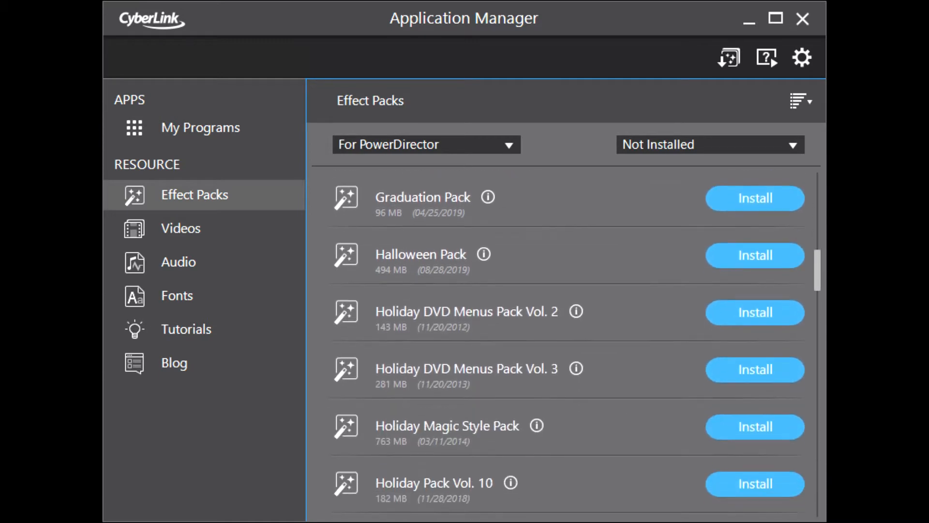
scroll(609, 359, "up", 17)
scroll(606, 358, "up", 4)
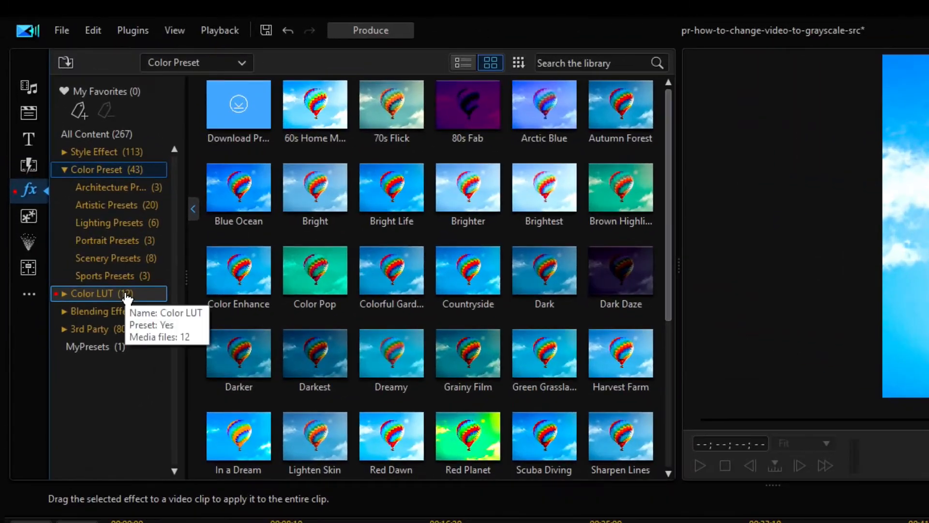
- In PowerDirector's effect library, open the Black and White group under Color LUT, and return to the full Color LUT collection
left_click(77, 180)
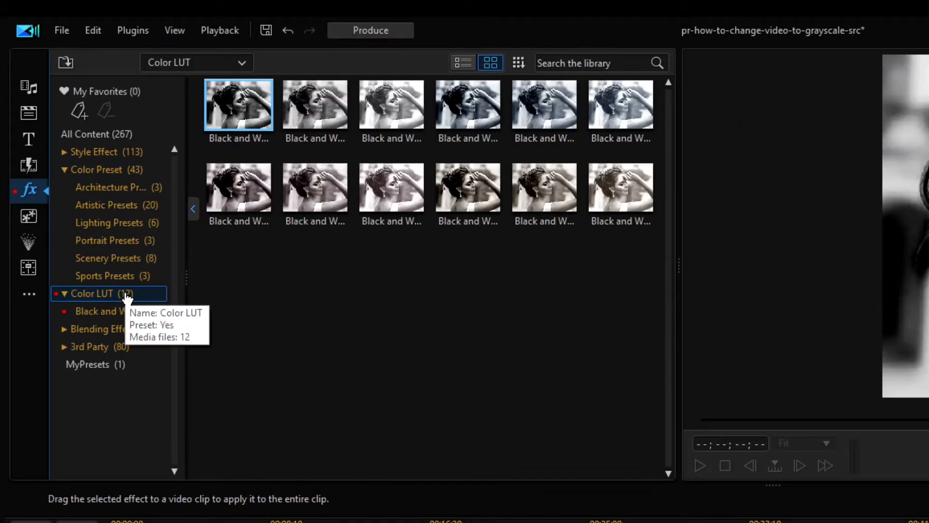
left_click(87, 312)
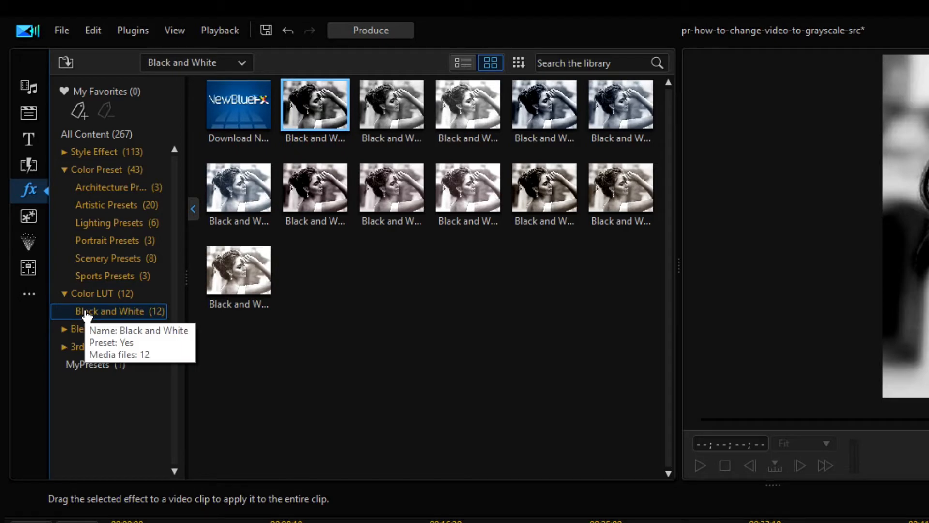
left_click(110, 296)
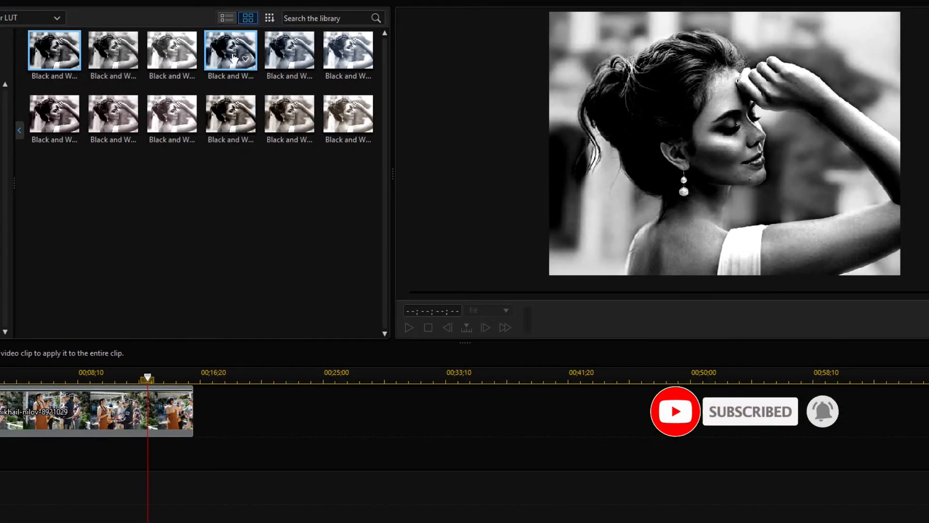
- Preview several Black and White LUTs in both rows to compare their neutral, blue and warm tints
left_click(233, 59)
left_click(289, 54)
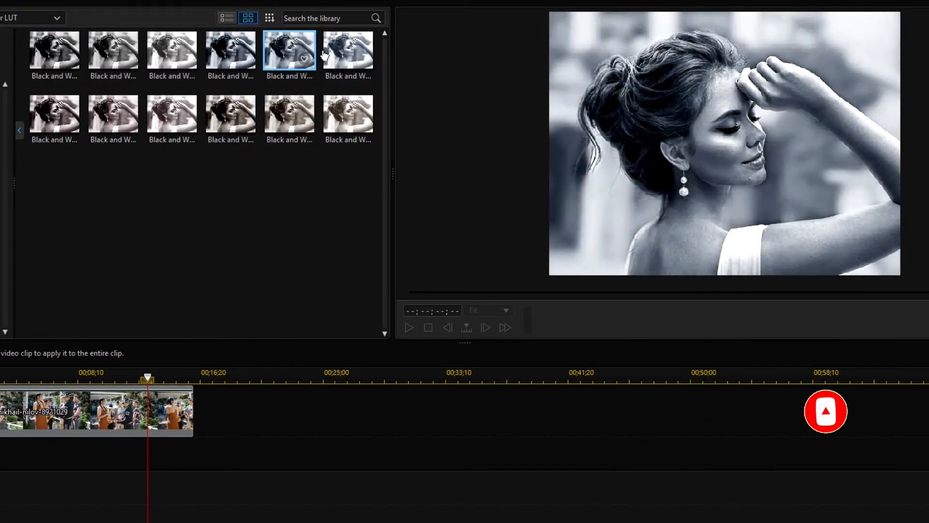
left_click(346, 53)
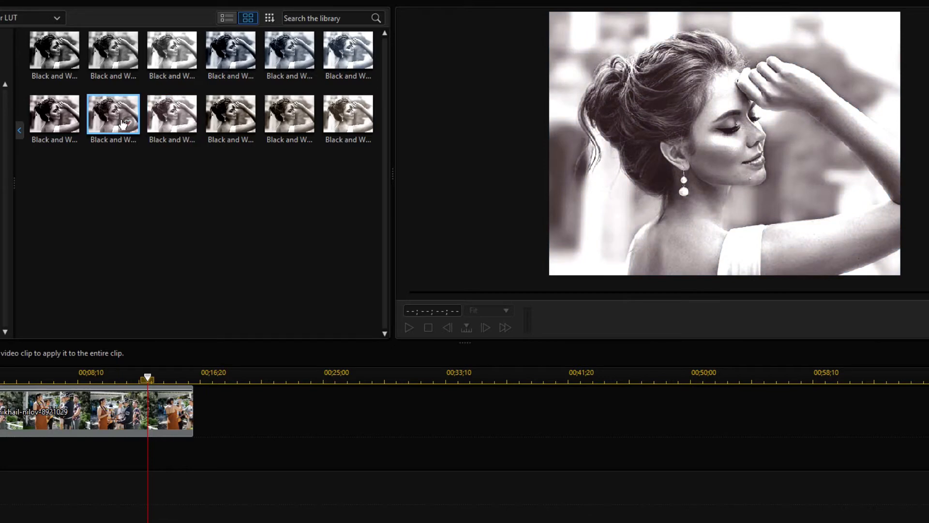
left_click(53, 119)
left_click(49, 49)
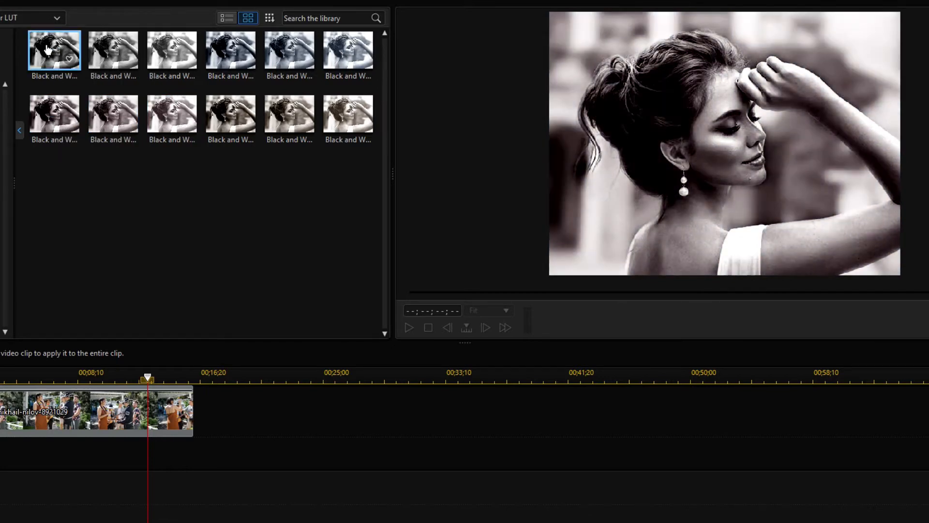
left_click(172, 116)
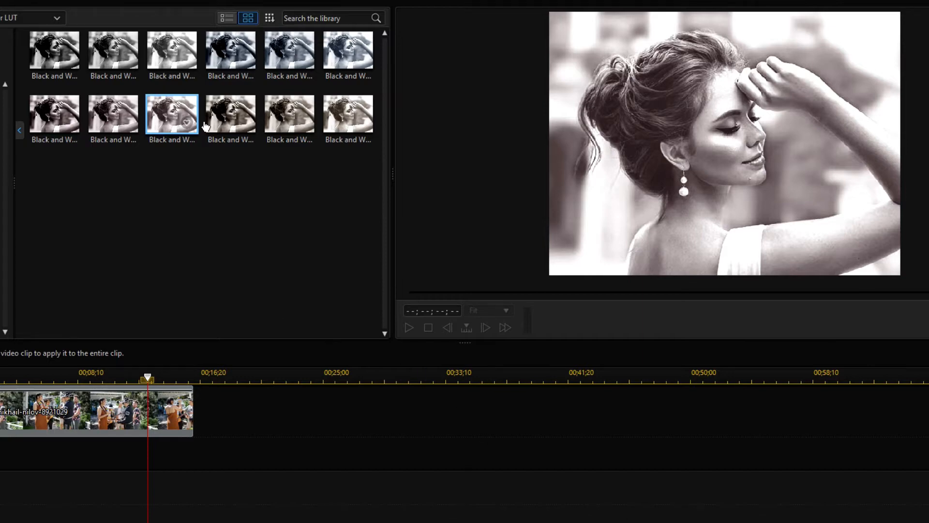
- Apply the dark blue-tinted Black and White LUT, fourth in the first row, to the timeline clip and play it back
left_click_drag(231, 57, 59, 410)
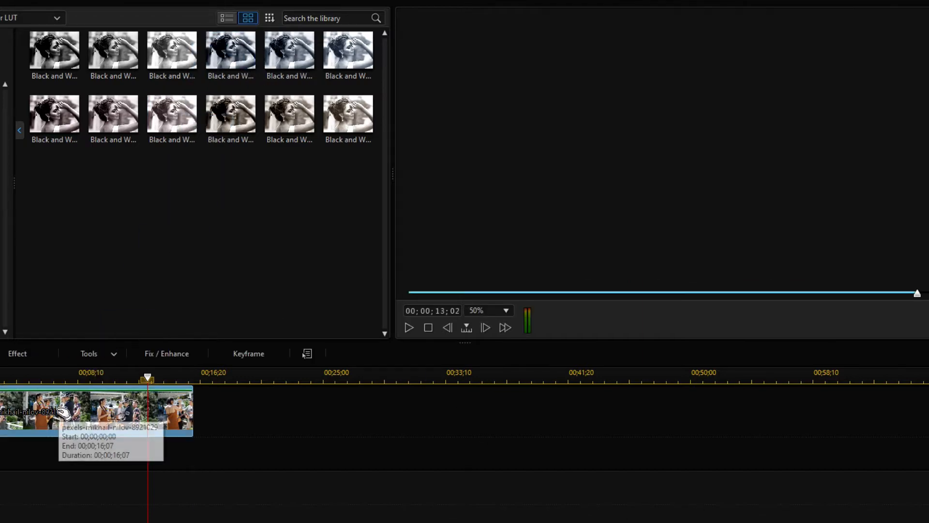
left_click(409, 328)
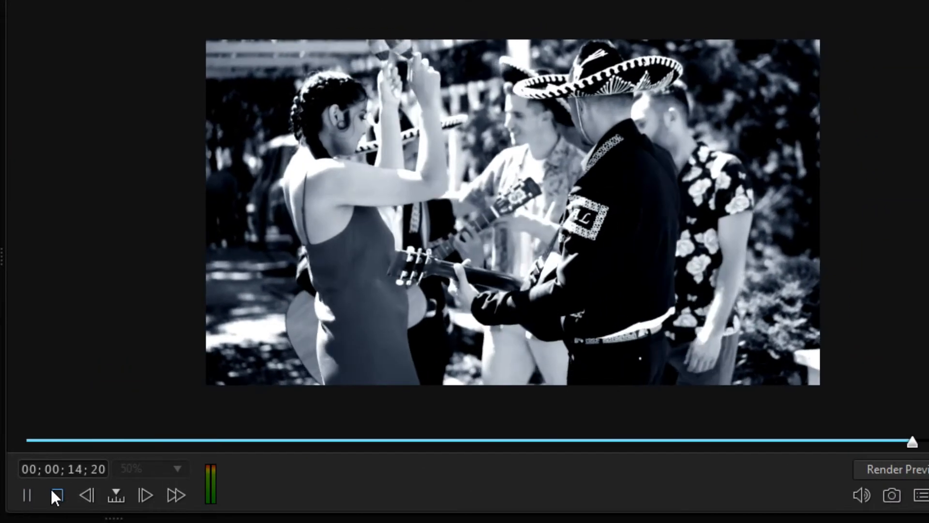
left_click(56, 491)
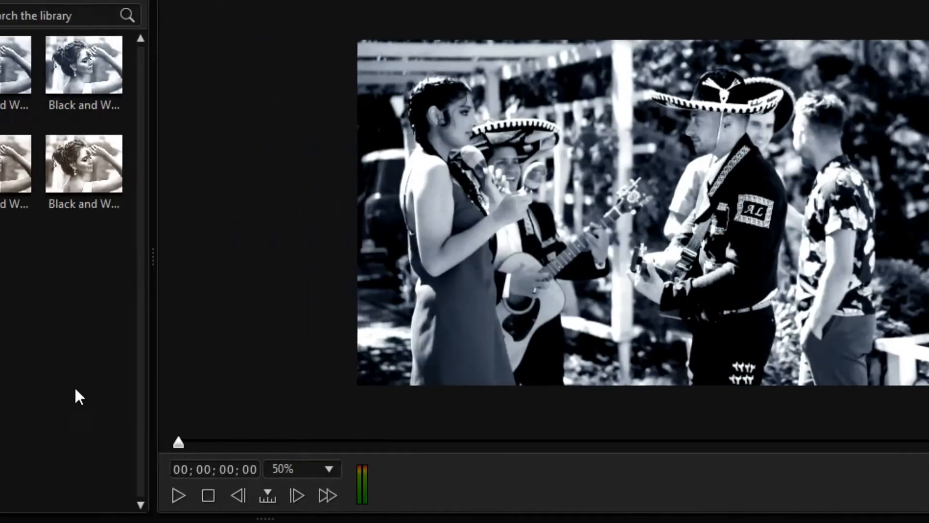
- Apply a dark sepia-tinted Black and White LUT to the timeline clip and play back the result
left_click_drag(359, 160, 133, 477)
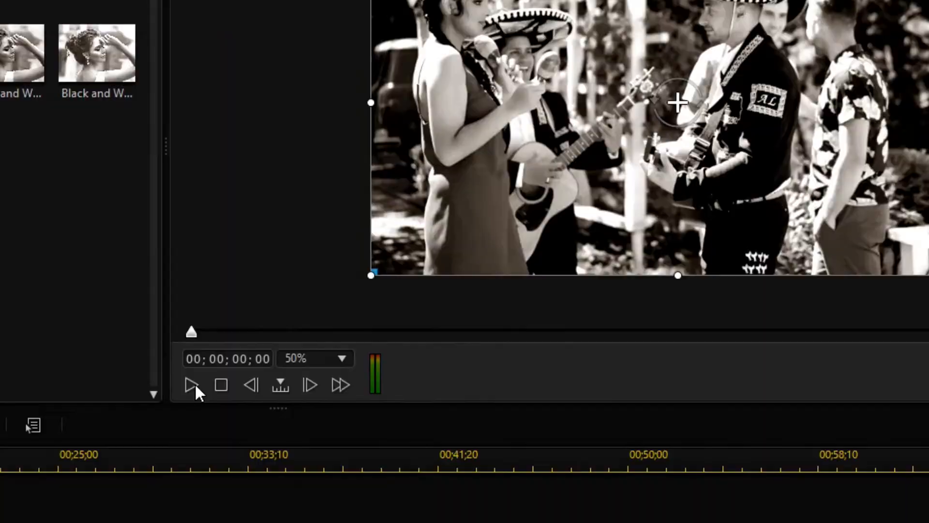
left_click(718, 43)
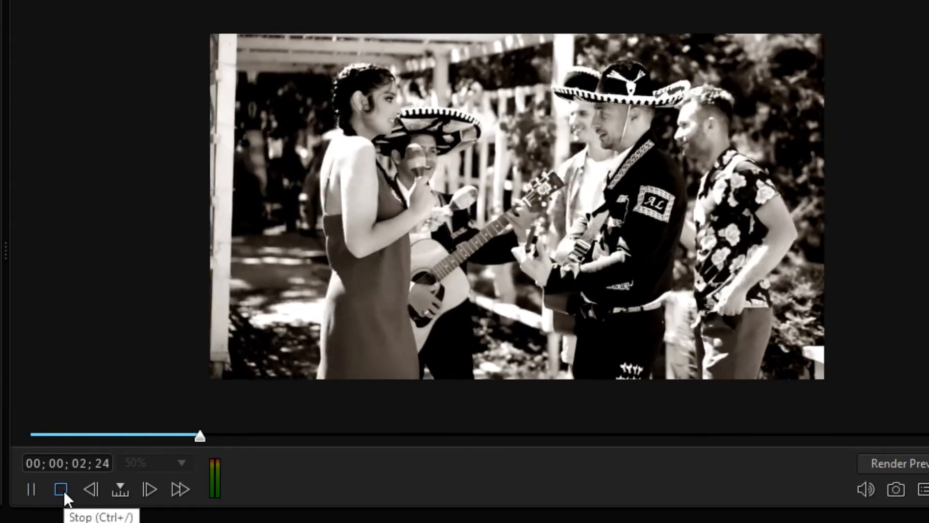
left_click(62, 489)
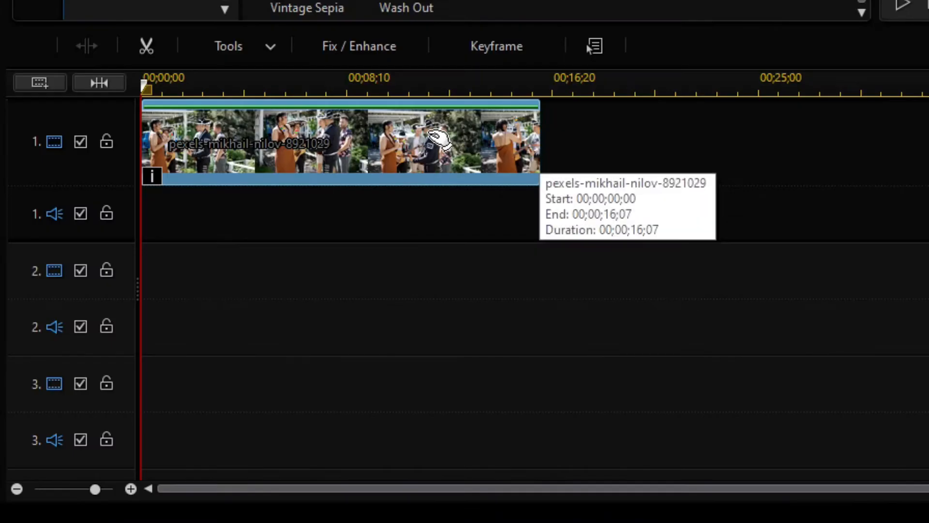
- Send the timeline clip to ColorDirector for editing, agreeing that its applied effects are ignored
right_click(293, 280)
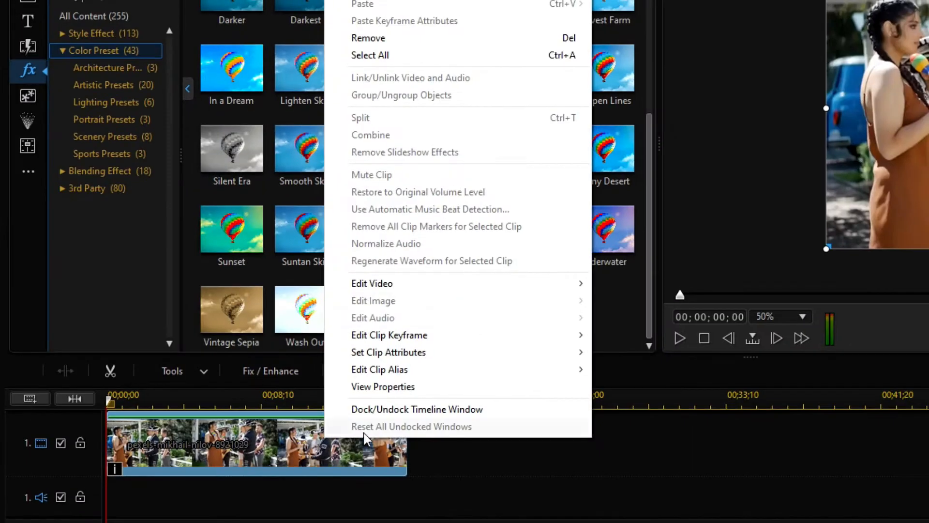
mouse_move(405, 291)
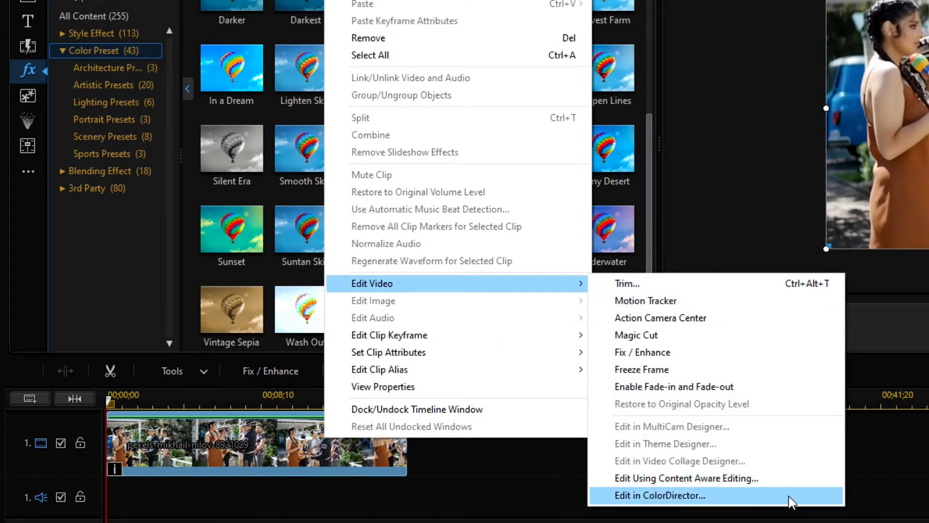
left_click(789, 495)
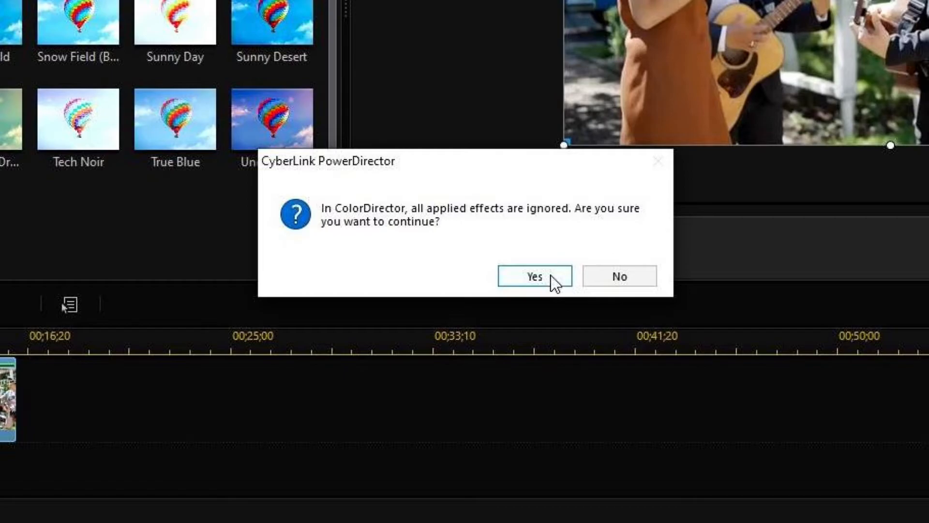
left_click(506, 289)
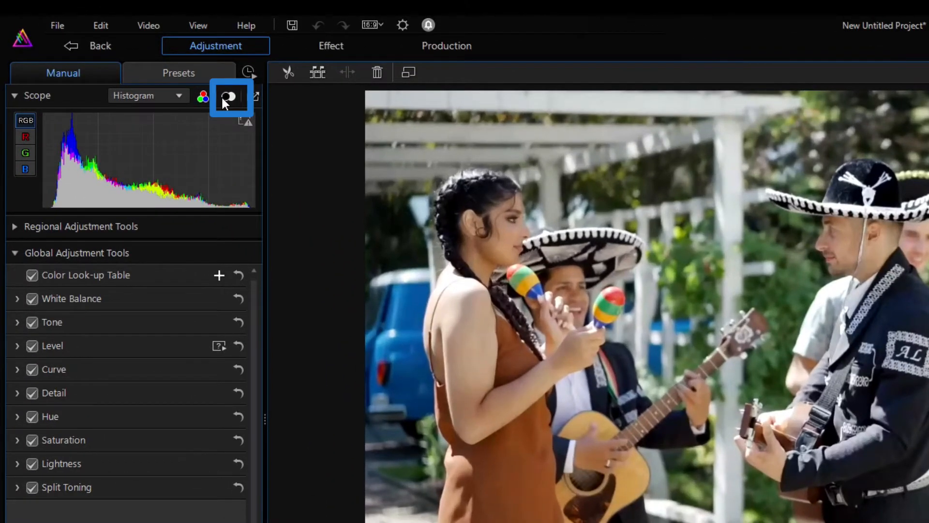
- Convert the clip to black and white and set its white balance by sampling the white fence beside the rightmost man
left_click(223, 97)
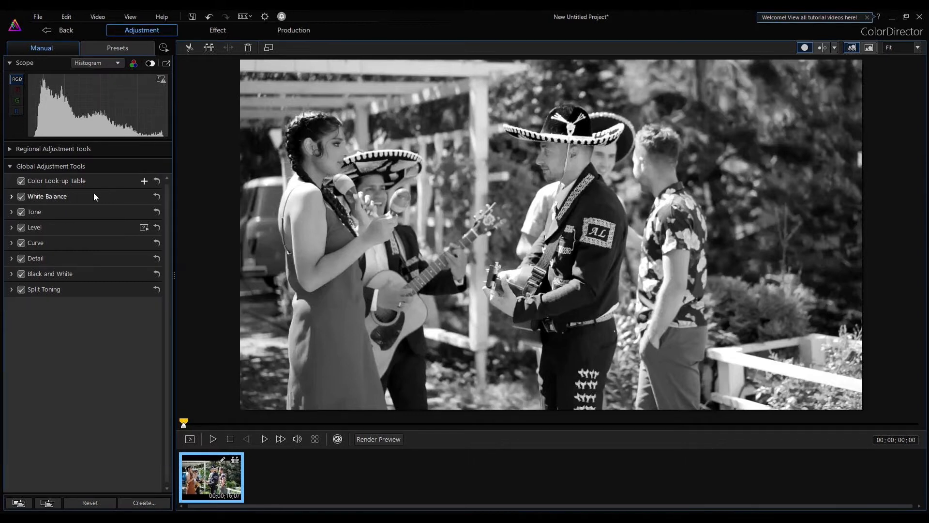
left_click(11, 196)
left_click(24, 213)
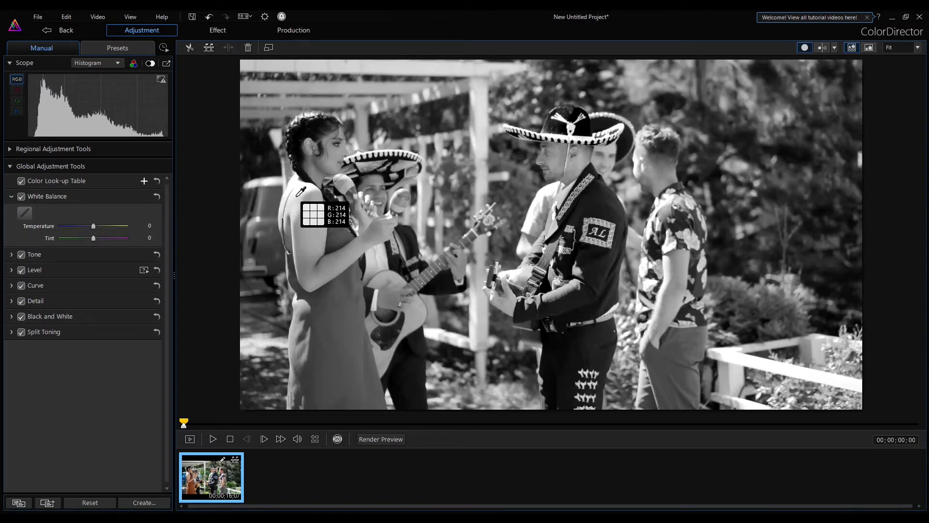
left_click(729, 354)
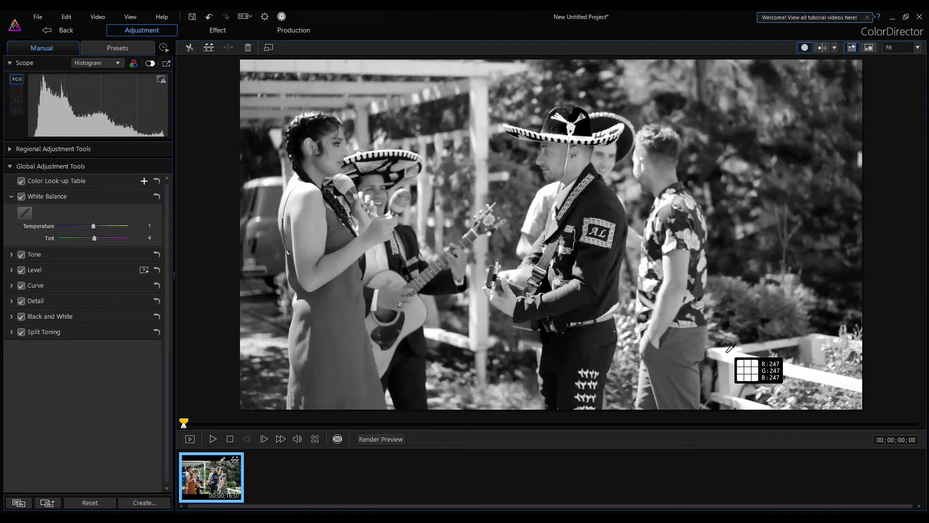
left_click(12, 197)
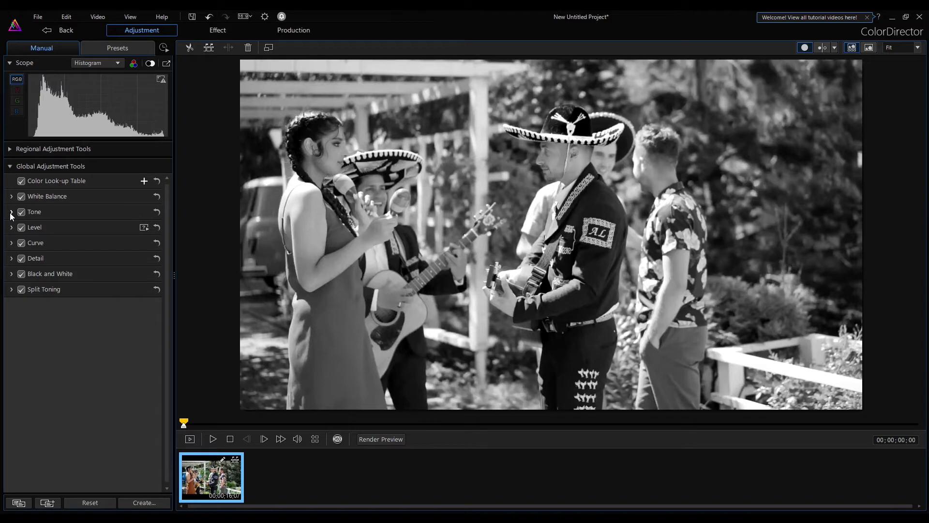
- Adjust the clip's tone to Brightest -1, Bright 24, Midtone -10, Dark -7 and Darkest 22
left_click(11, 212)
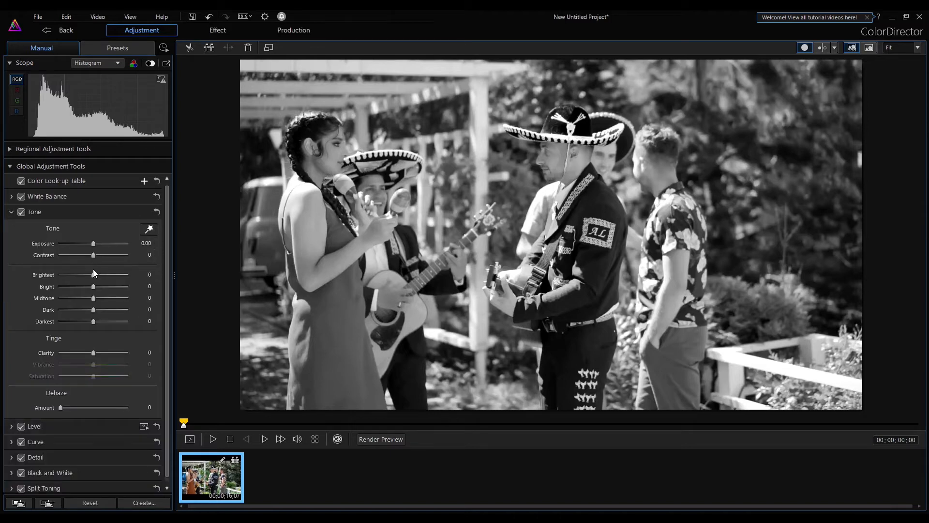
left_click_drag(92, 275, 103, 288)
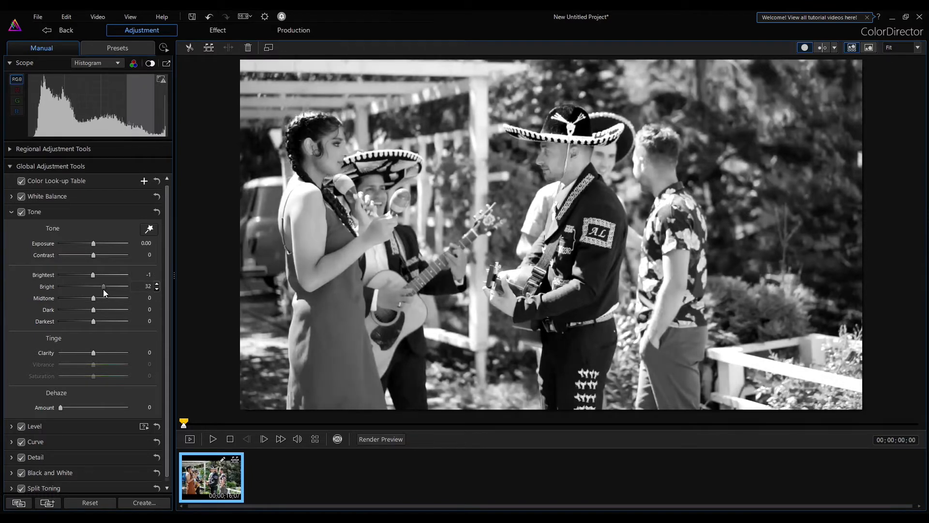
left_click_drag(94, 299, 99, 321)
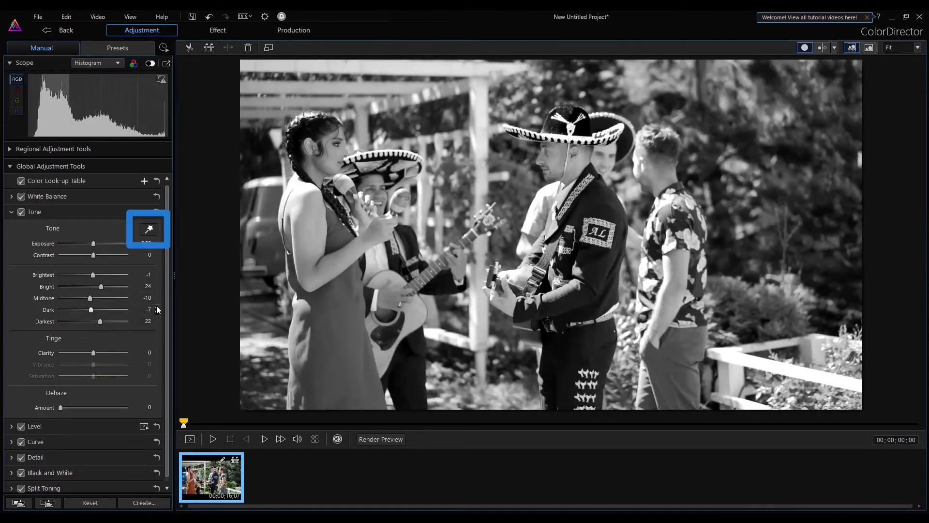
left_click_drag(167, 293, 169, 304)
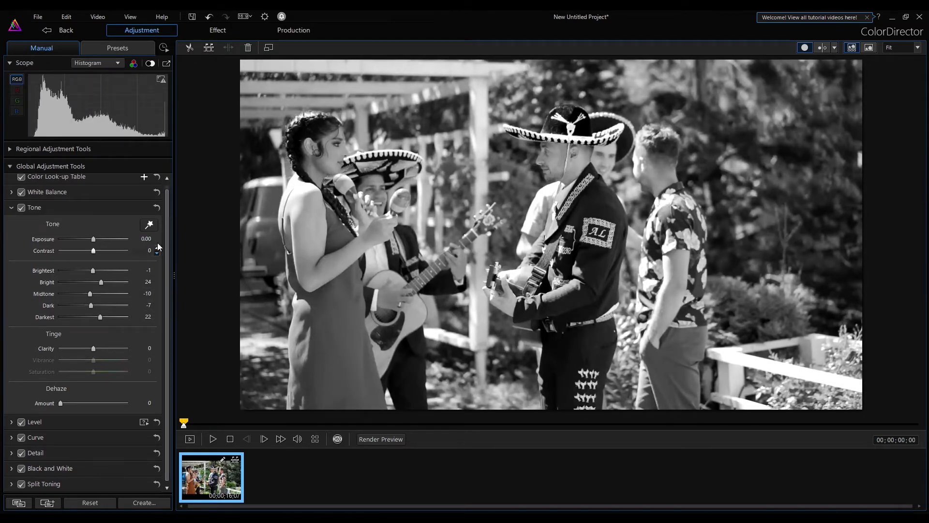
- Apply the automatic tone adjustment to the black-and-white clip
left_click(155, 226)
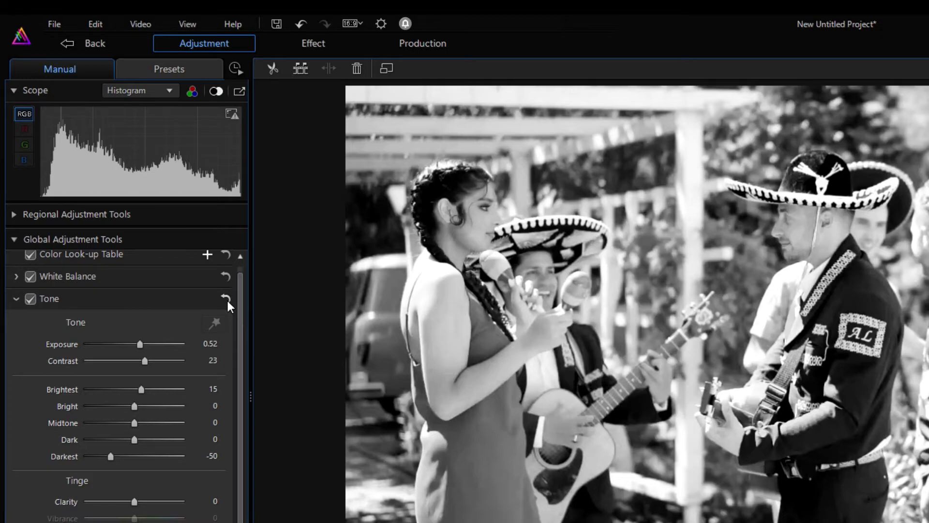
- Reset the clip's tone adjustments in ColorDirector, and play then pause the black-and-white clip on the PowerDirector timeline
left_click(227, 301)
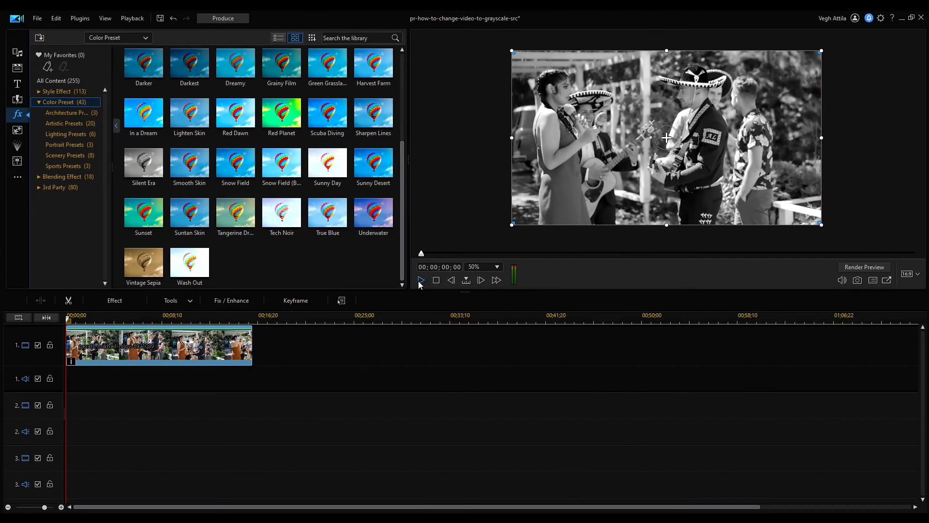
left_click(421, 280)
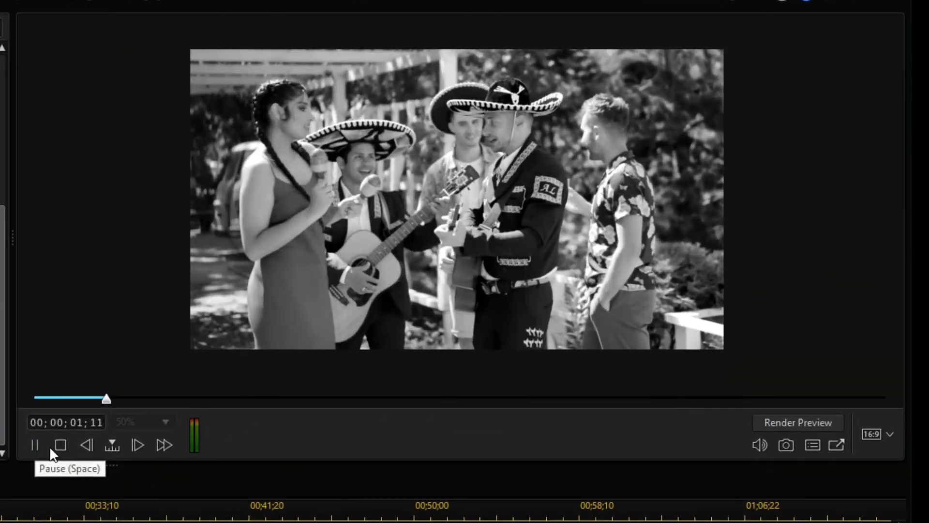
left_click(36, 442)
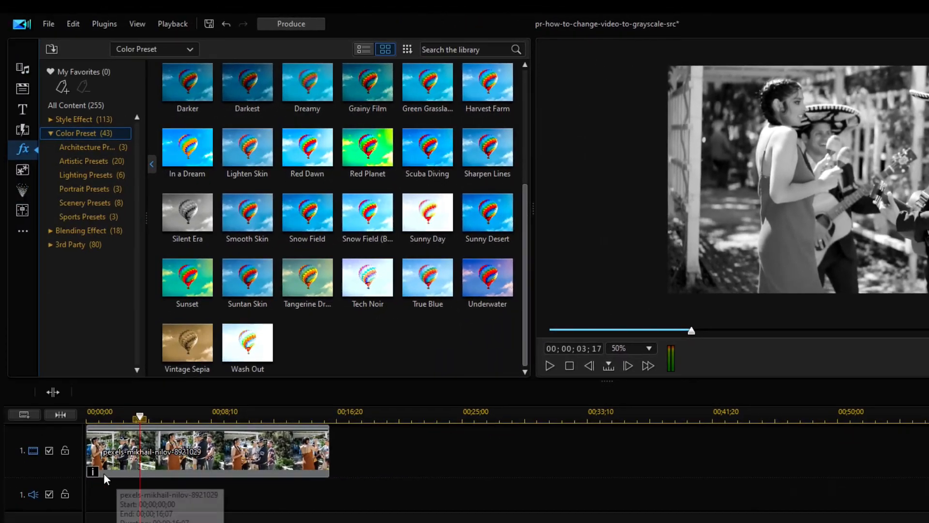
- Check the Color Preset entry in the timeline clip's effect settings and close them again
left_click(92, 471)
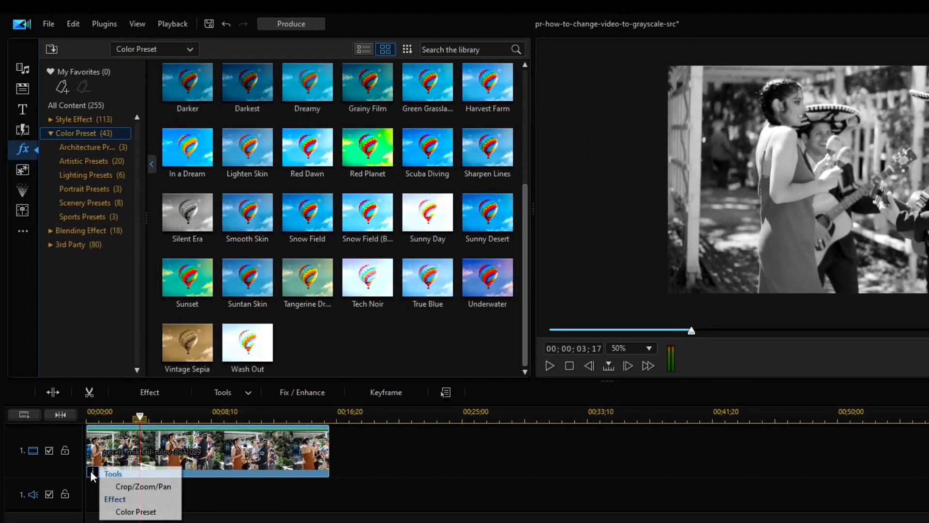
left_click(140, 512)
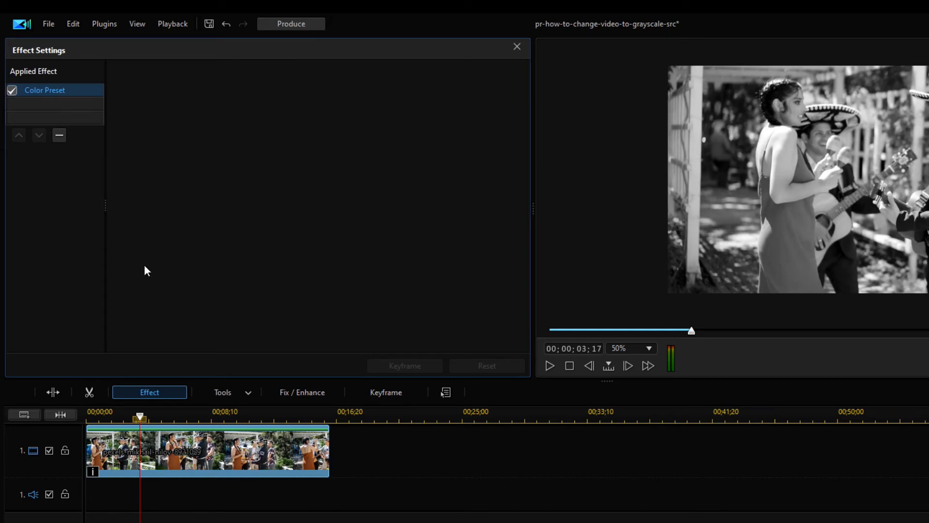
left_click(518, 47)
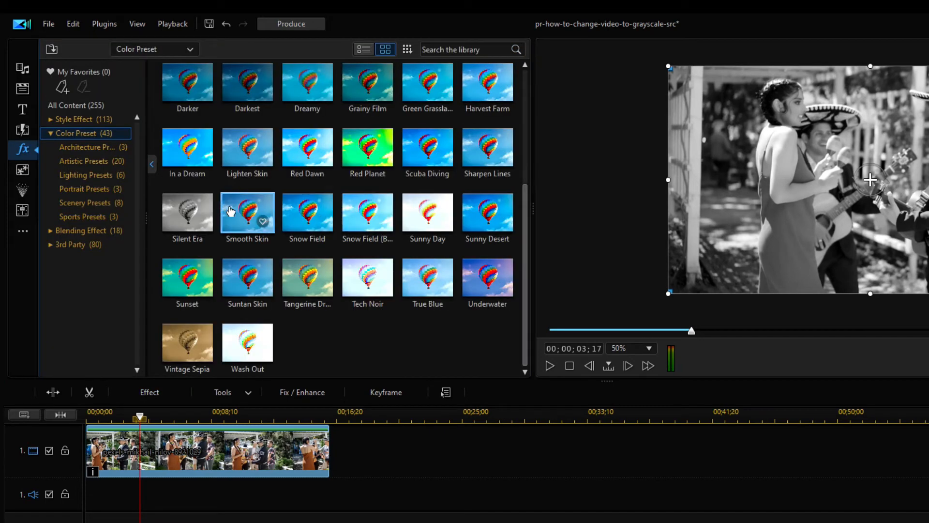
- Browse the whole content of the effects library instead of only the color presets
scroll(308, 342, "up", 5)
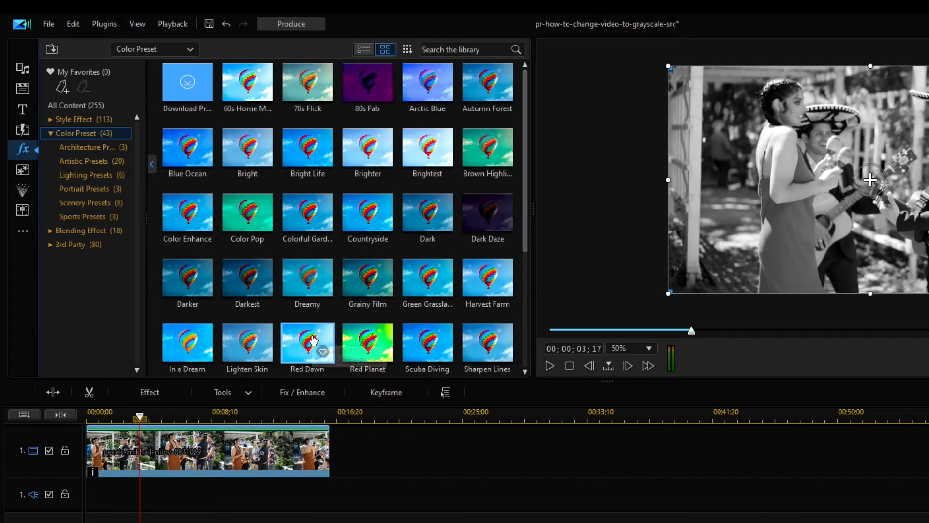
left_click(77, 106)
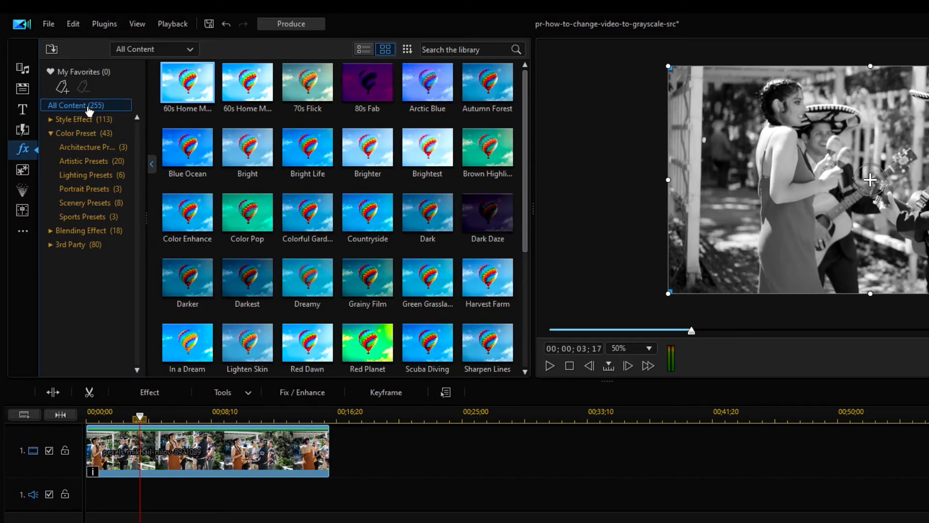
left_click_drag(527, 85, 527, 117)
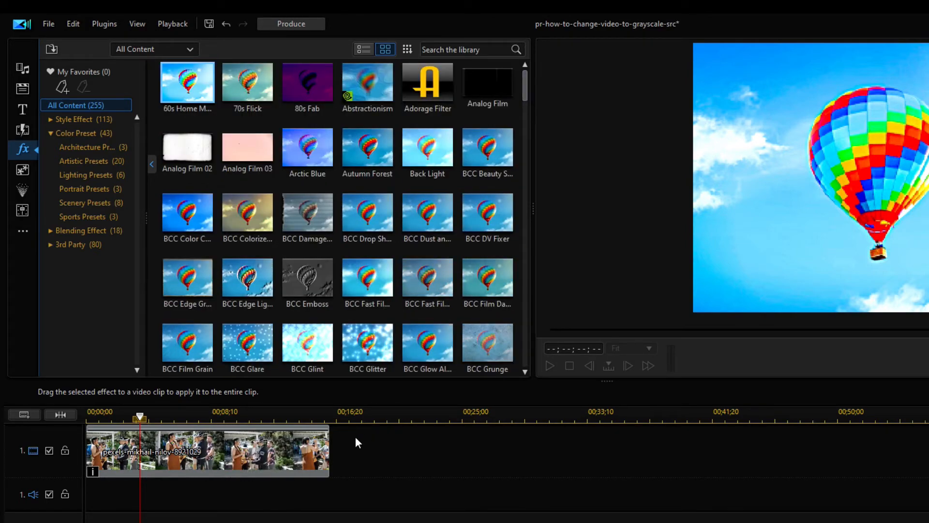
- Remove the applied Color Preset effect from the timeline clip to restore its original colors
mouse_move(96, 471)
left_click(94, 473)
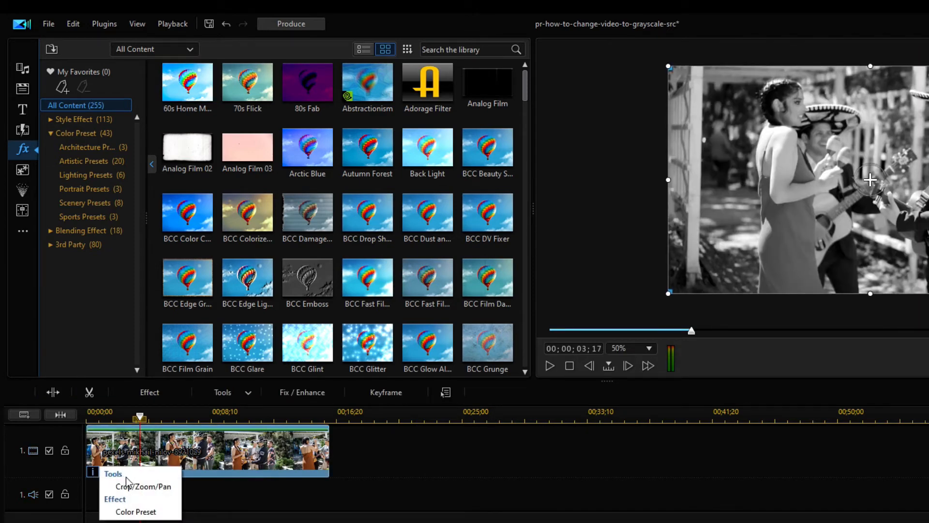
left_click(143, 511)
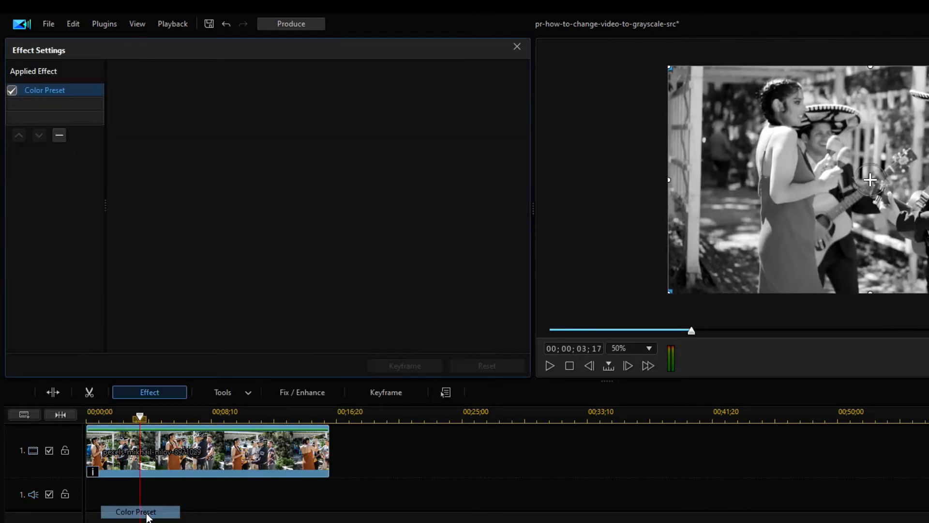
left_click(61, 135)
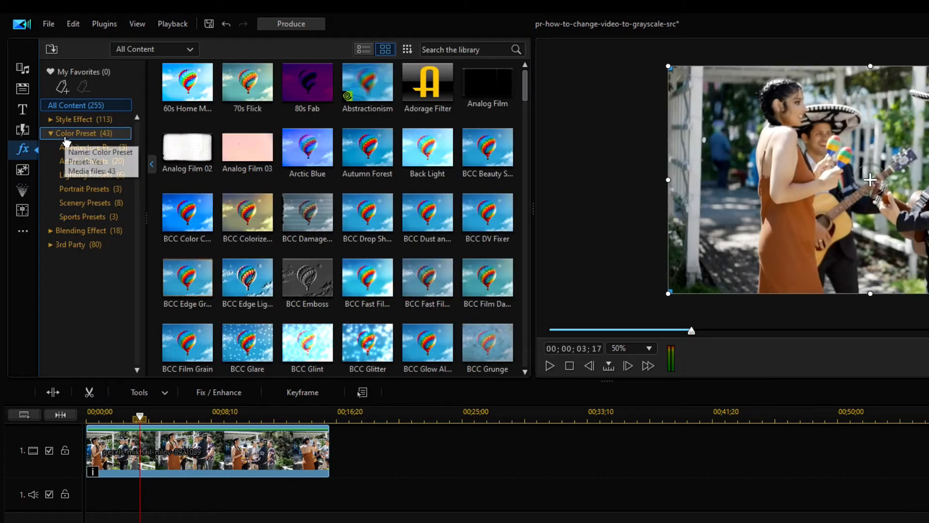
- Send the color clip to ColorDirector for editing again and accept that applied effects are ignored
right_click(181, 451)
mouse_move(240, 326)
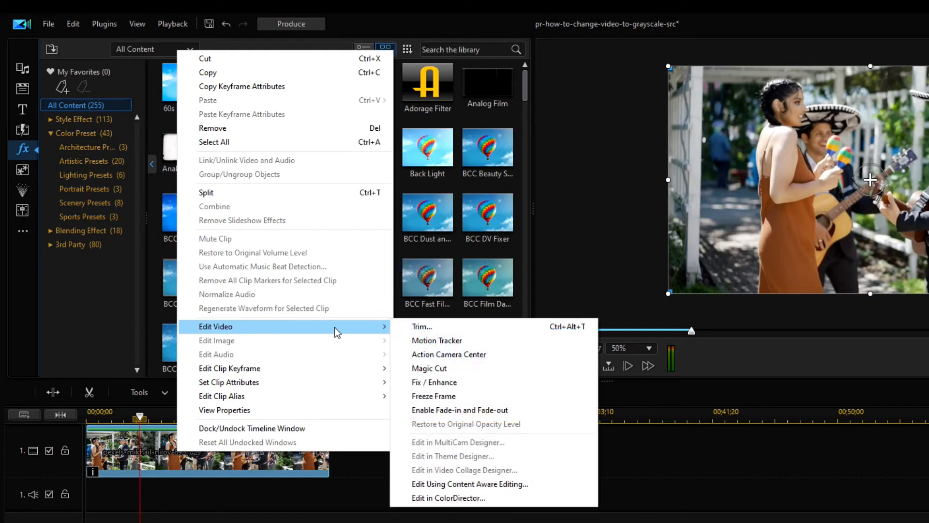
left_click(521, 499)
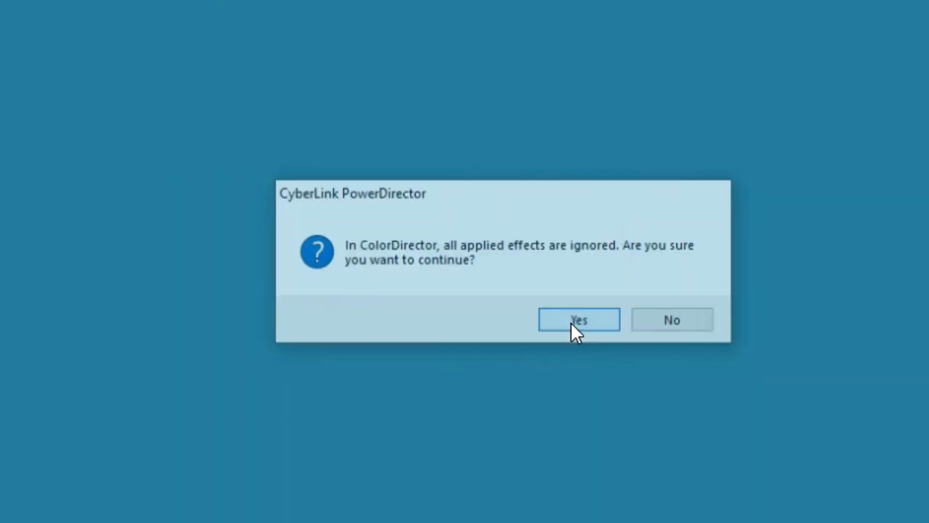
left_click(574, 321)
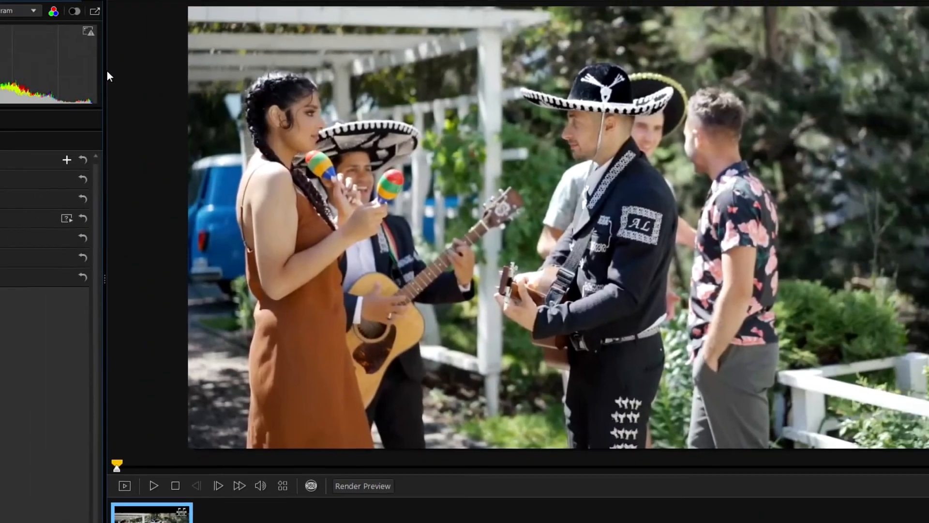
- Convert the clip to black and white and sample a white balance point in the image for Temperature -18 and Tint -9
left_click(12, 196)
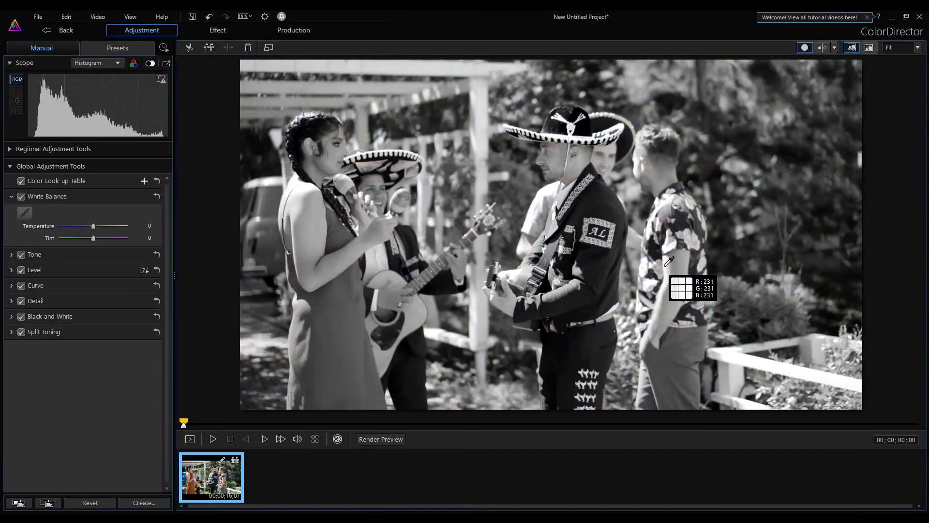
left_click(515, 374)
- Adjust the clip's tone to Exposure 0.29, Contrast 22, Brightest -22, Bright 10, Dark -46 and Darkest -56
left_click(12, 255)
left_click_drag(120, 285, 96, 286)
left_click_drag(94, 298, 100, 300)
left_click_drag(93, 317, 96, 328)
left_click_drag(93, 351, 74, 364)
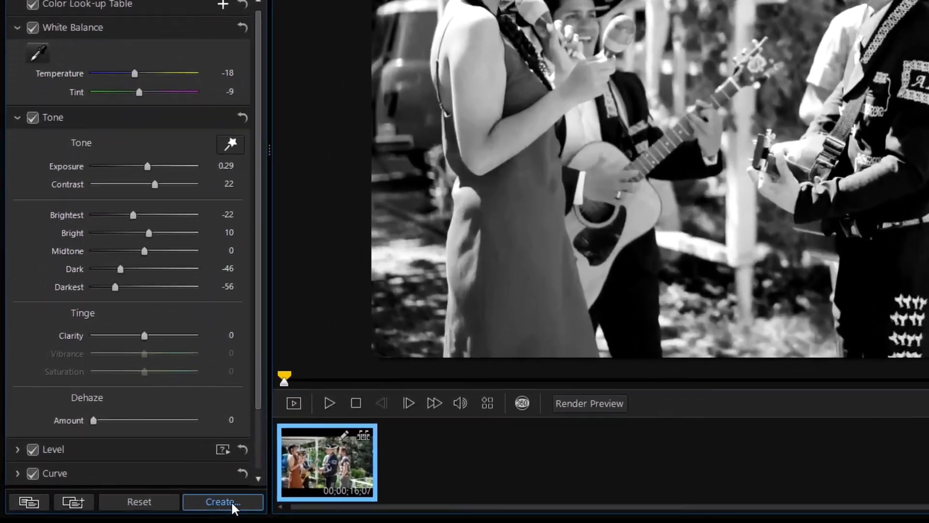
- Save the clip's current adjustments as a new preset named MyGrayscalePreset in My Created Presets
left_click(232, 503)
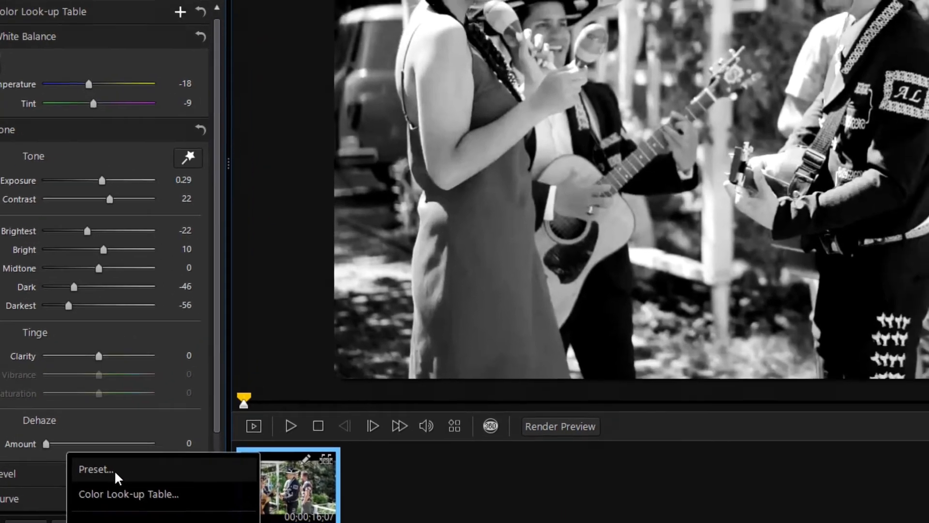
left_click(171, 440)
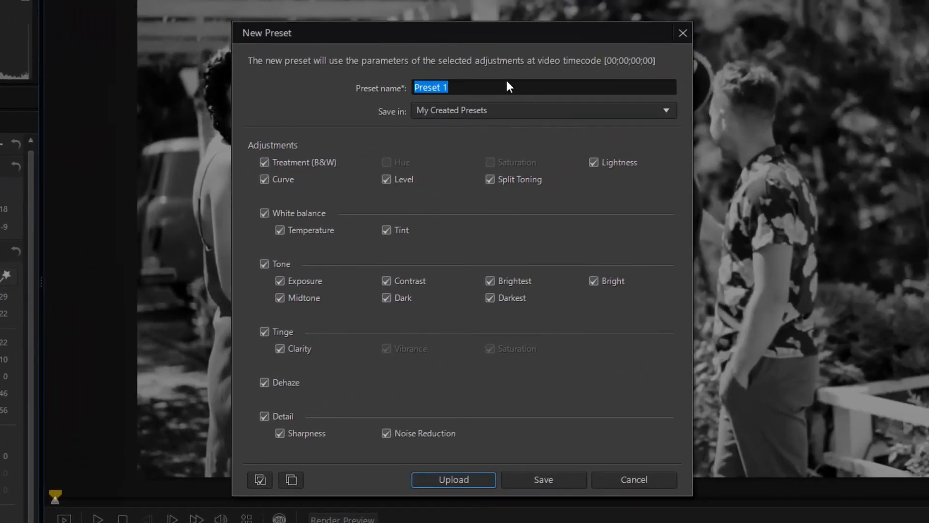
type("MyGrayscale")
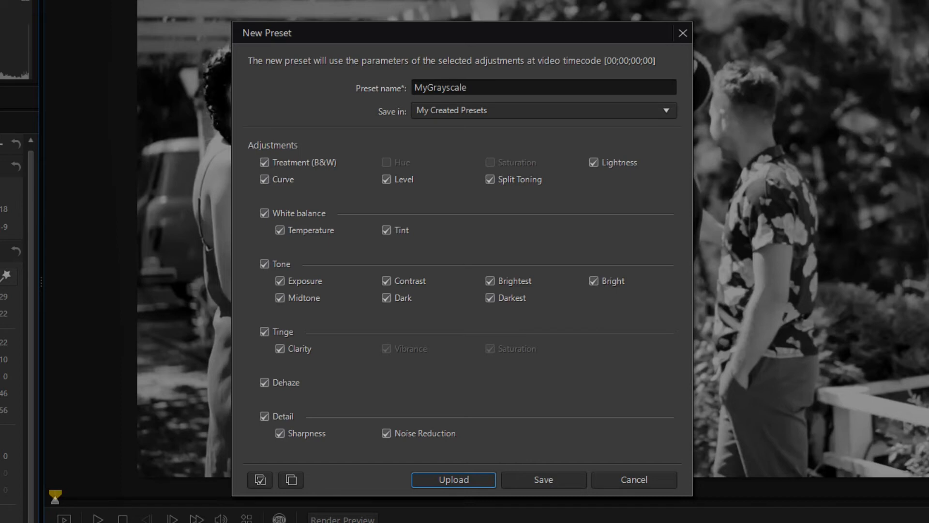
type("Preset")
left_click(515, 482)
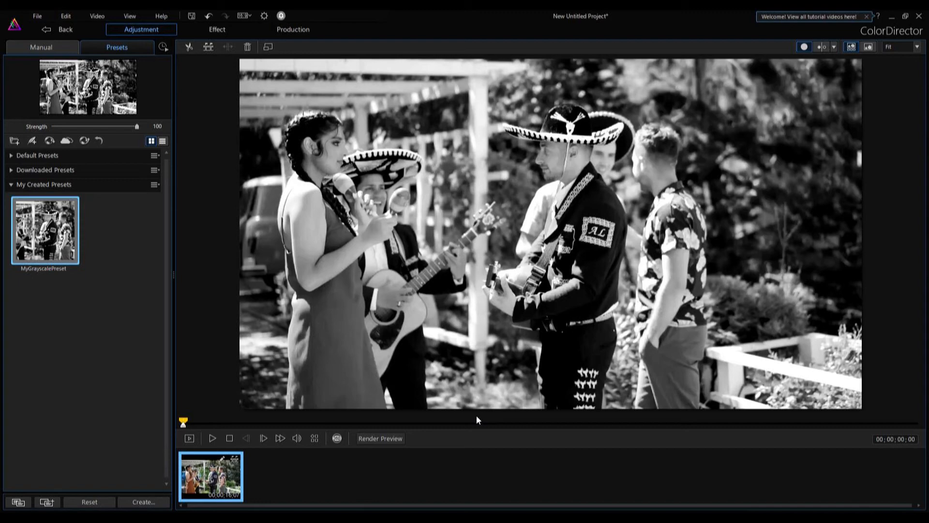
- Export the created preset as MyGrayscalePreset.cdadj to the presets folder on drive E
right_click(45, 227)
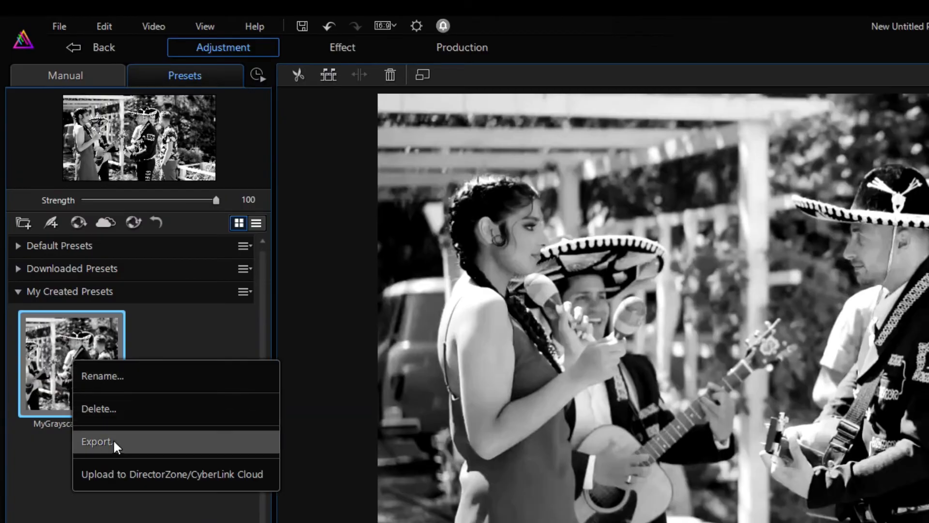
left_click(114, 439)
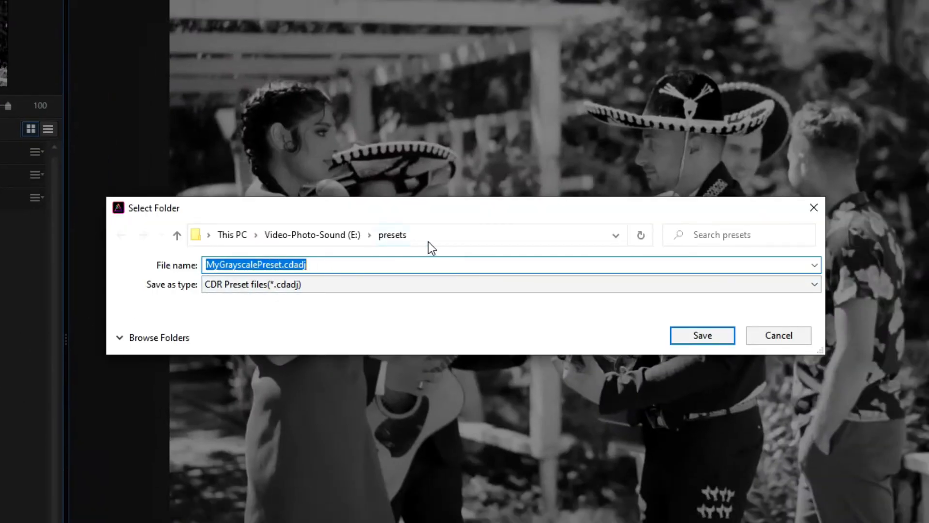
left_click(718, 340)
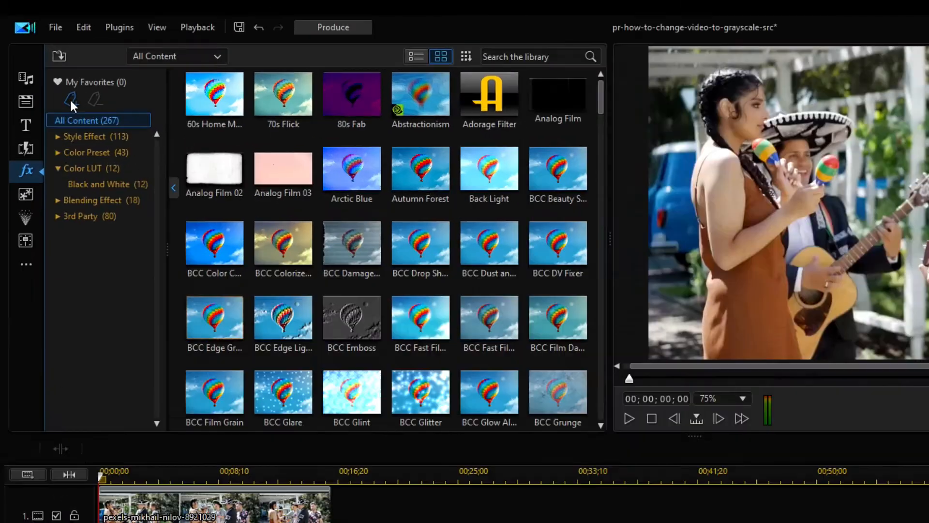
- Add a new tag named MyEffects to PowerDirector's effects library
left_click(71, 100)
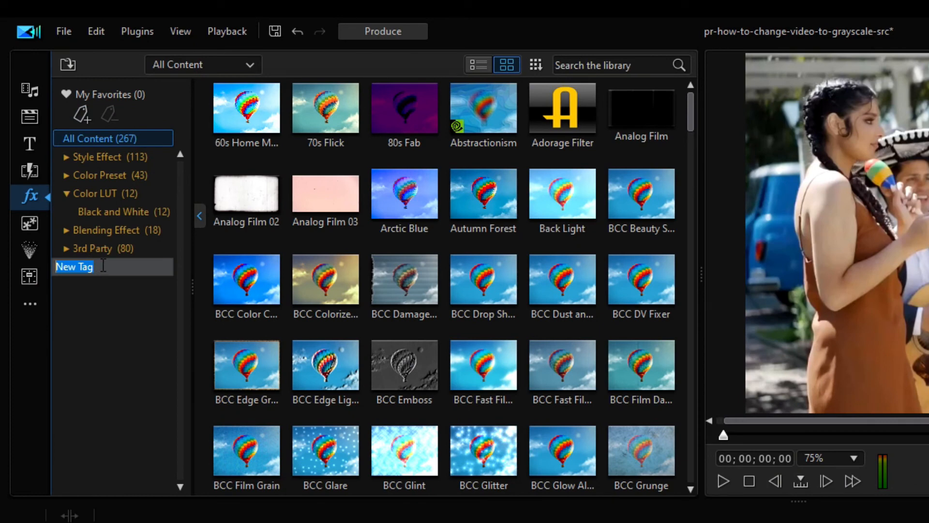
type("MyEffects")
key("Return")
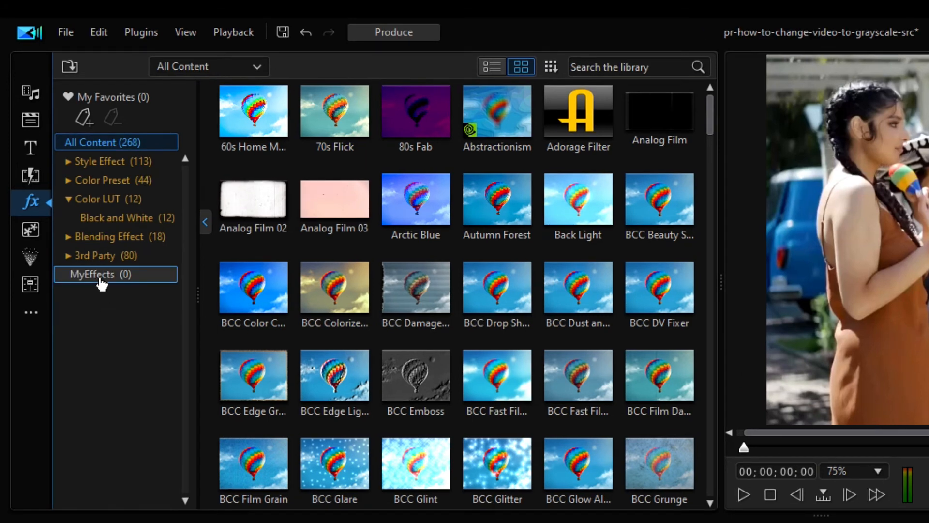
- Import the color preset file MyGrayscalePreset.cdadj from the presets folder into the MyEffects tag
left_click(104, 270)
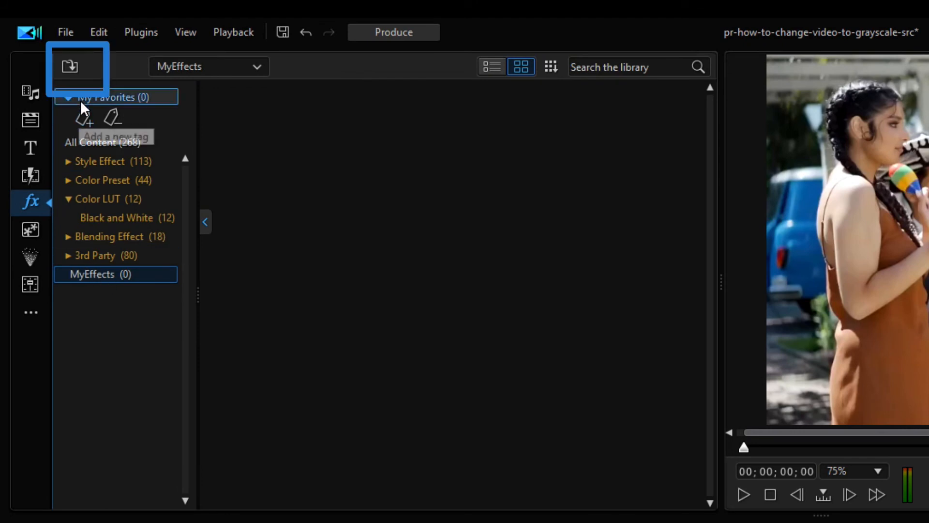
left_click(68, 69)
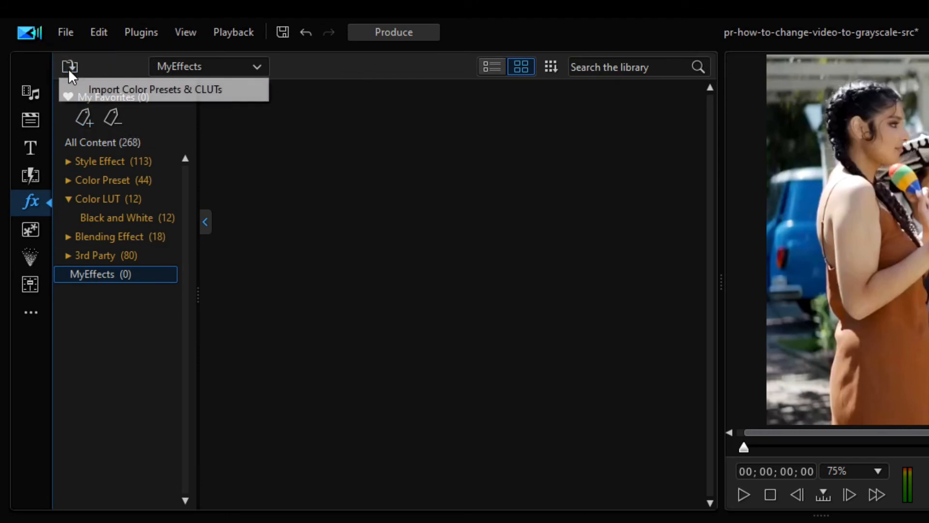
left_click(252, 96)
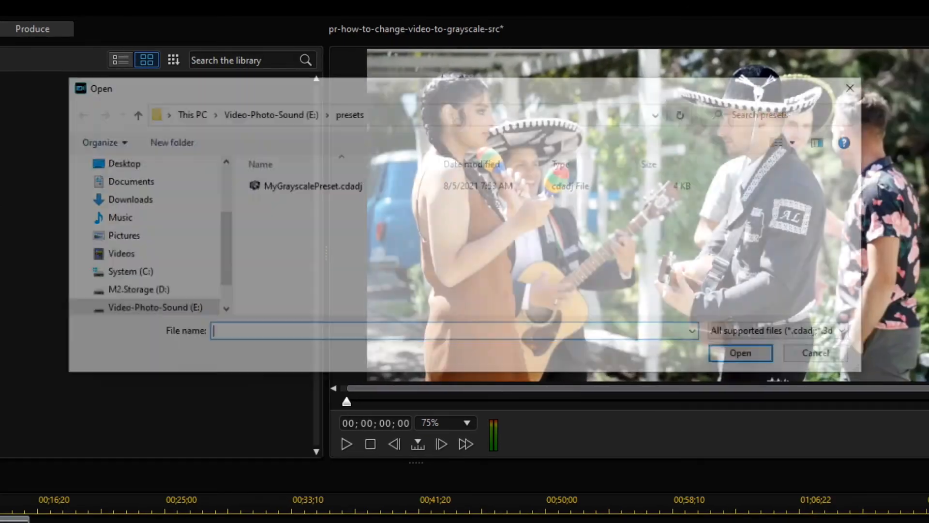
left_click(683, 213)
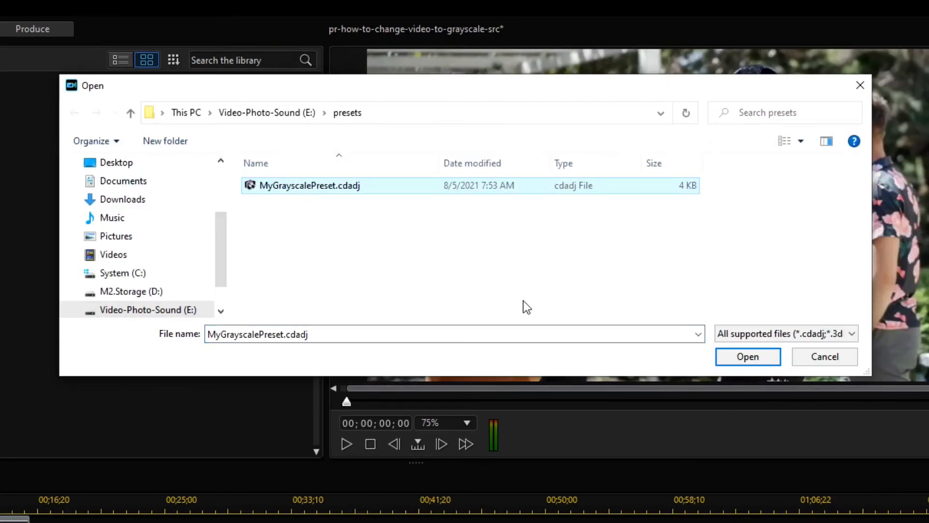
left_click(748, 358)
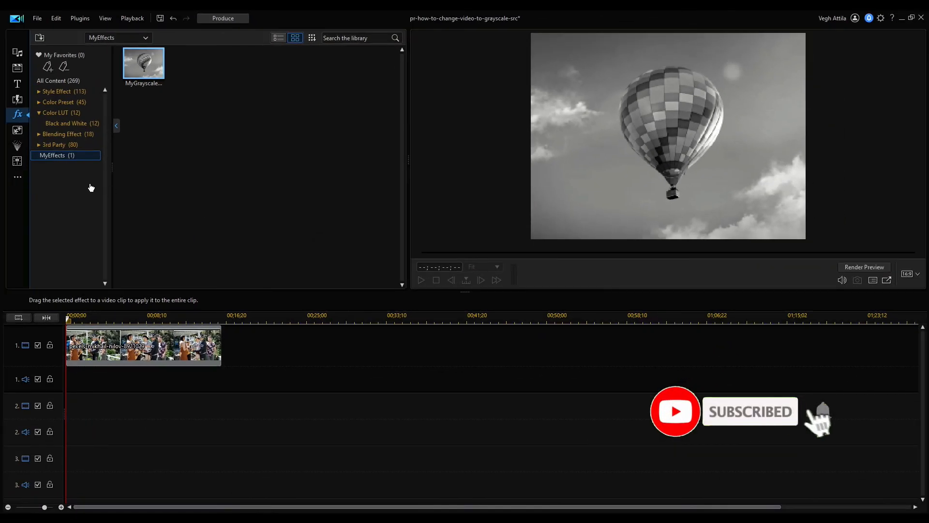
- Apply the imported grayscale preset from MyEffects to the timeline clip and play the result
left_click_drag(136, 60, 133, 343)
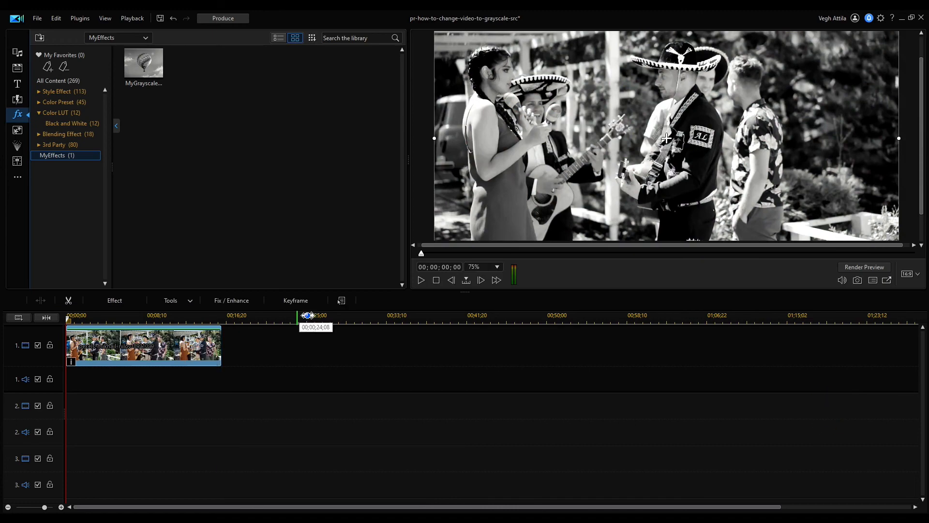
left_click(421, 280)
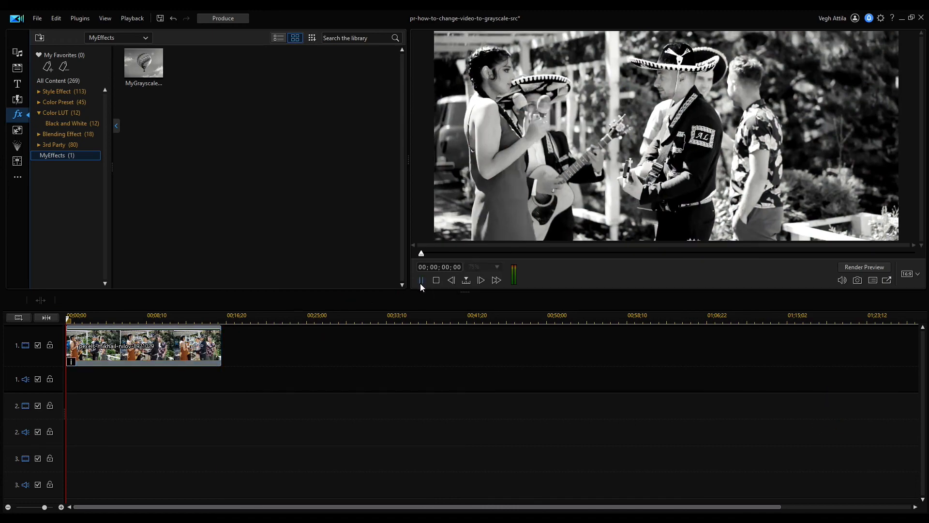